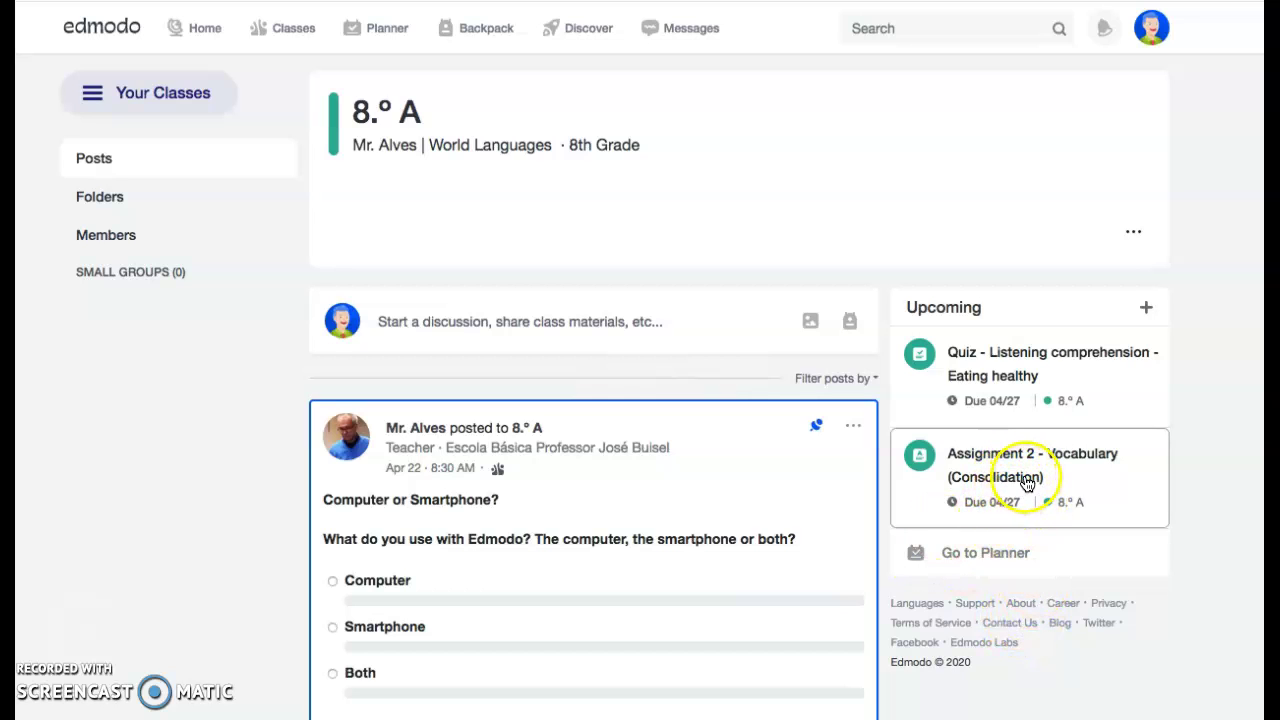
# Open Assignment 2 - Vocabulary (Consolidation) and remove the already submitted containers.pdf and assignment Word document from its attachments
pyautogui.click(1000, 477)
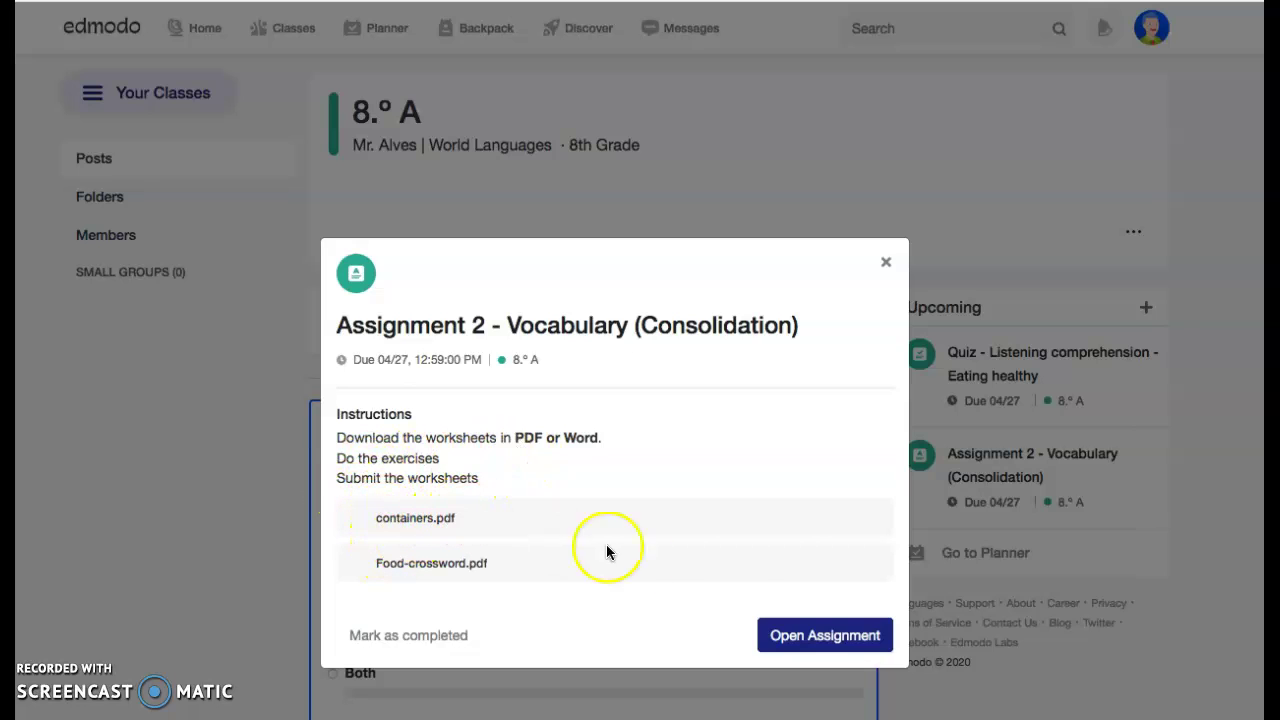
pyautogui.click(832, 636)
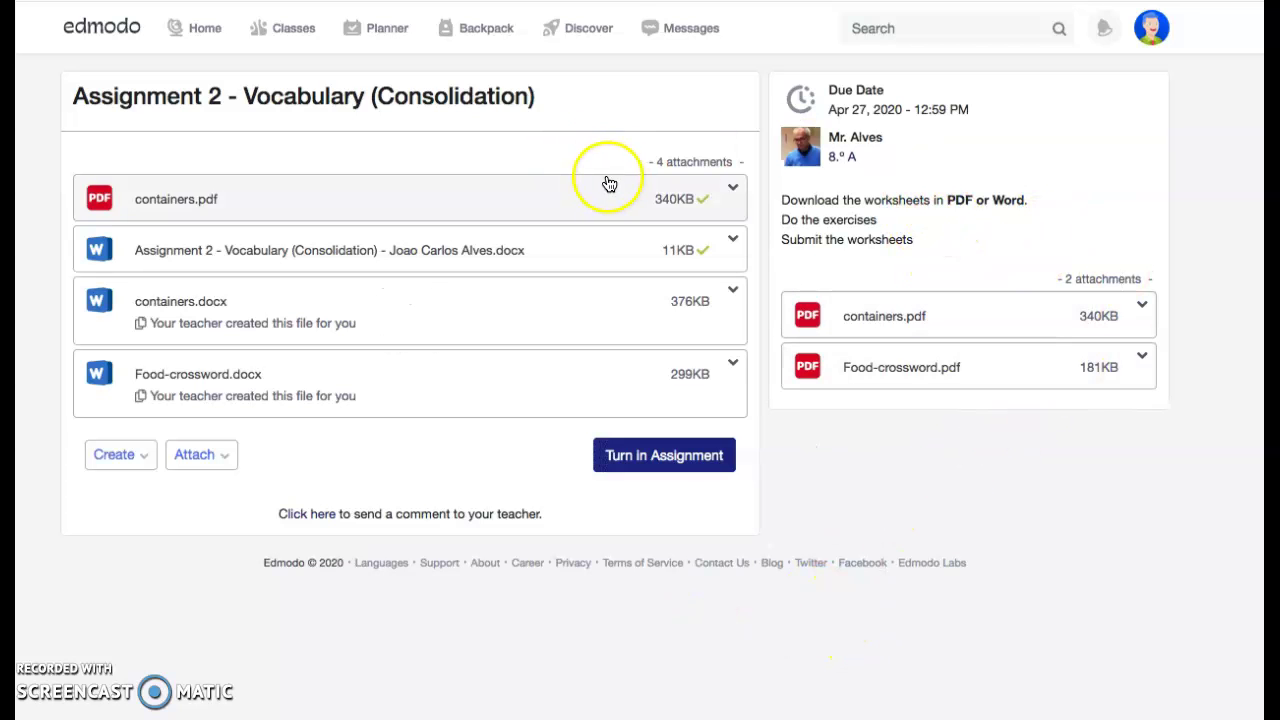
pyautogui.click(735, 188)
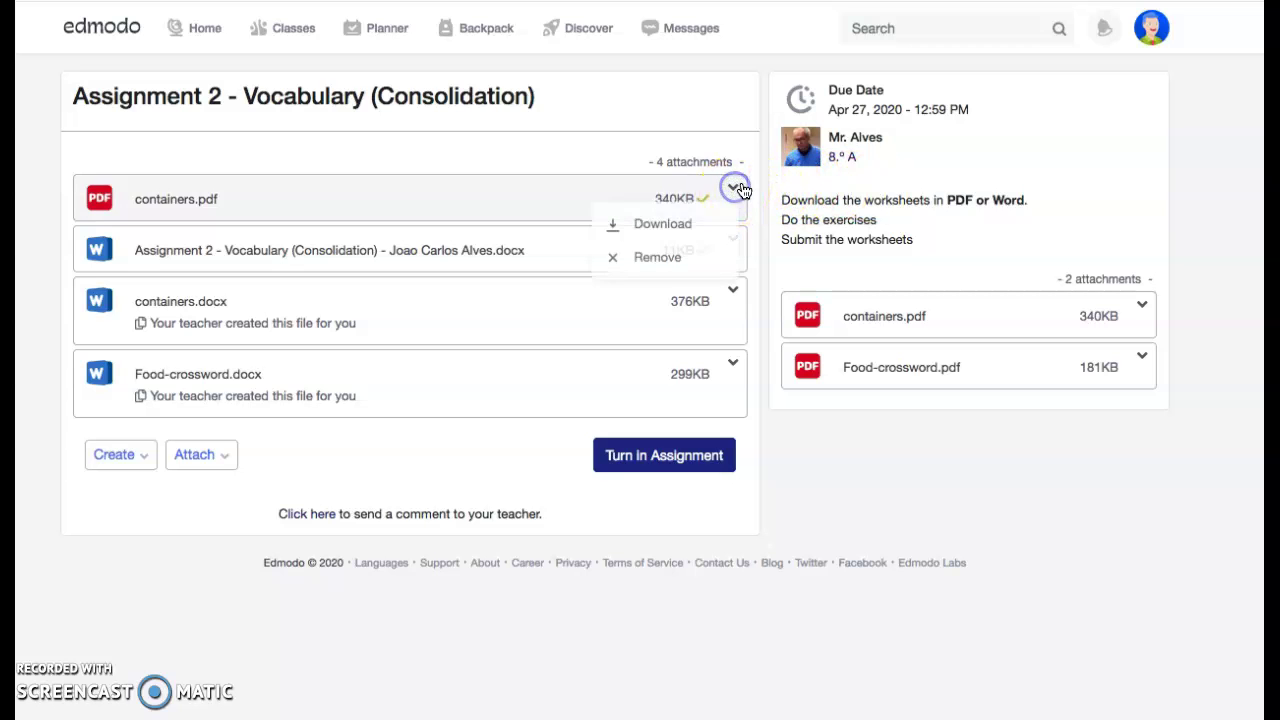
pyautogui.click(660, 259)
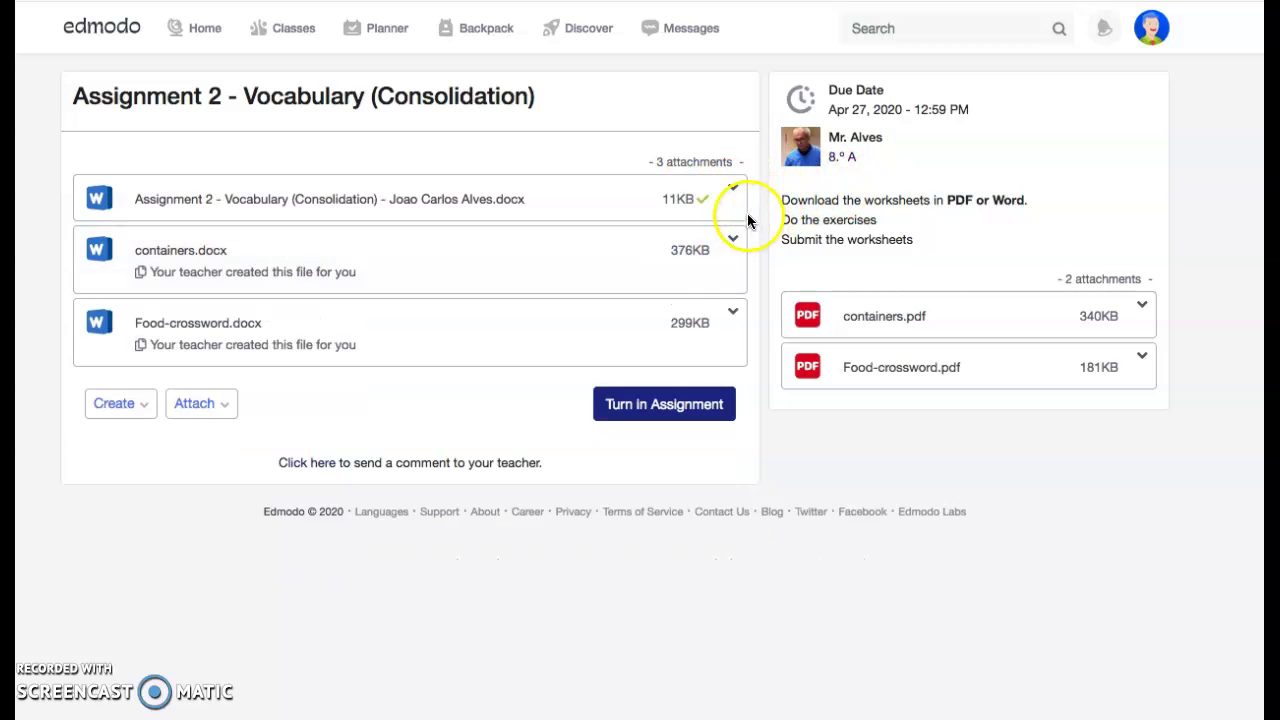
pyautogui.click(733, 192)
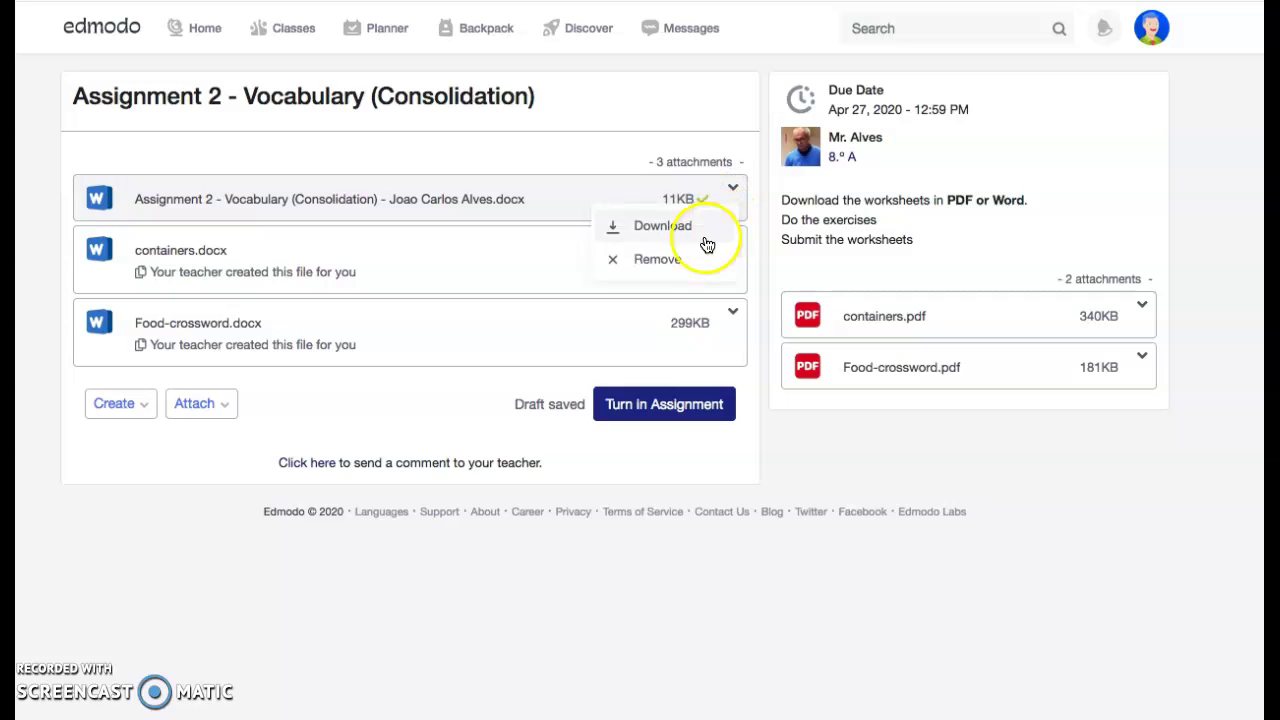
pyautogui.click(670, 261)
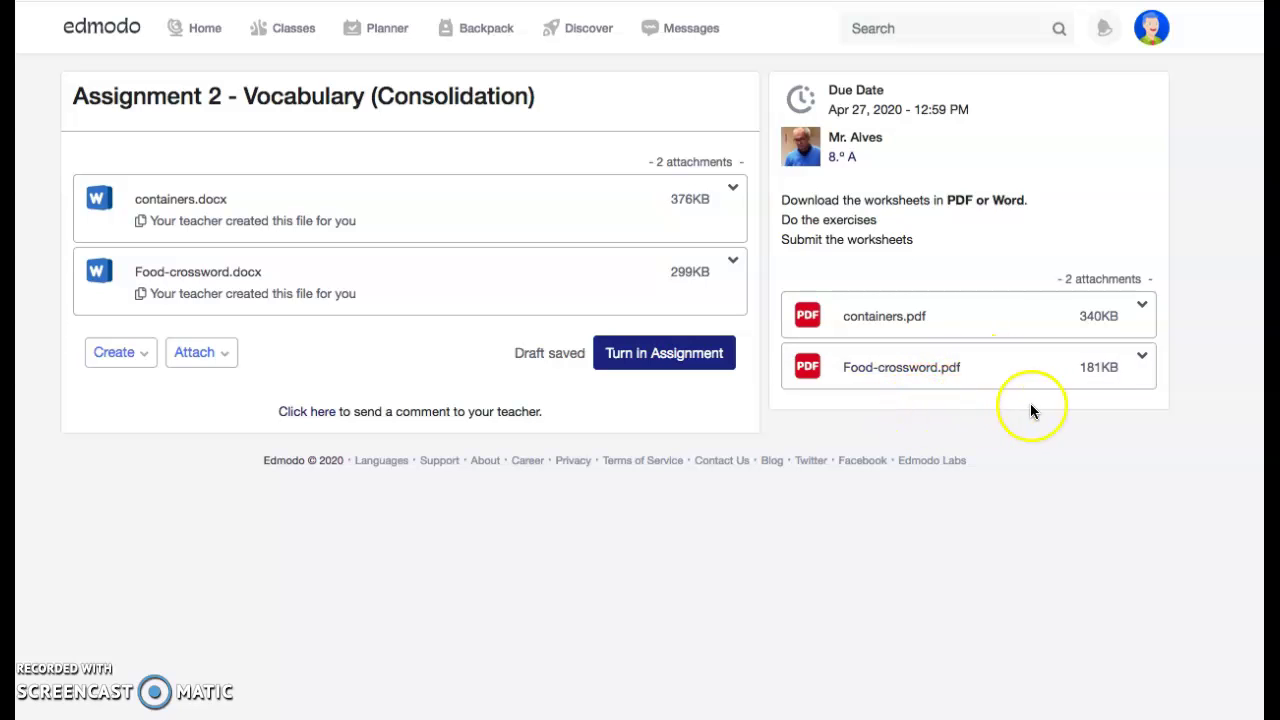
# Download the teacher's containers.pdf worksheet from the assignment instructions and open it with Preview
pyautogui.click(1142, 310)
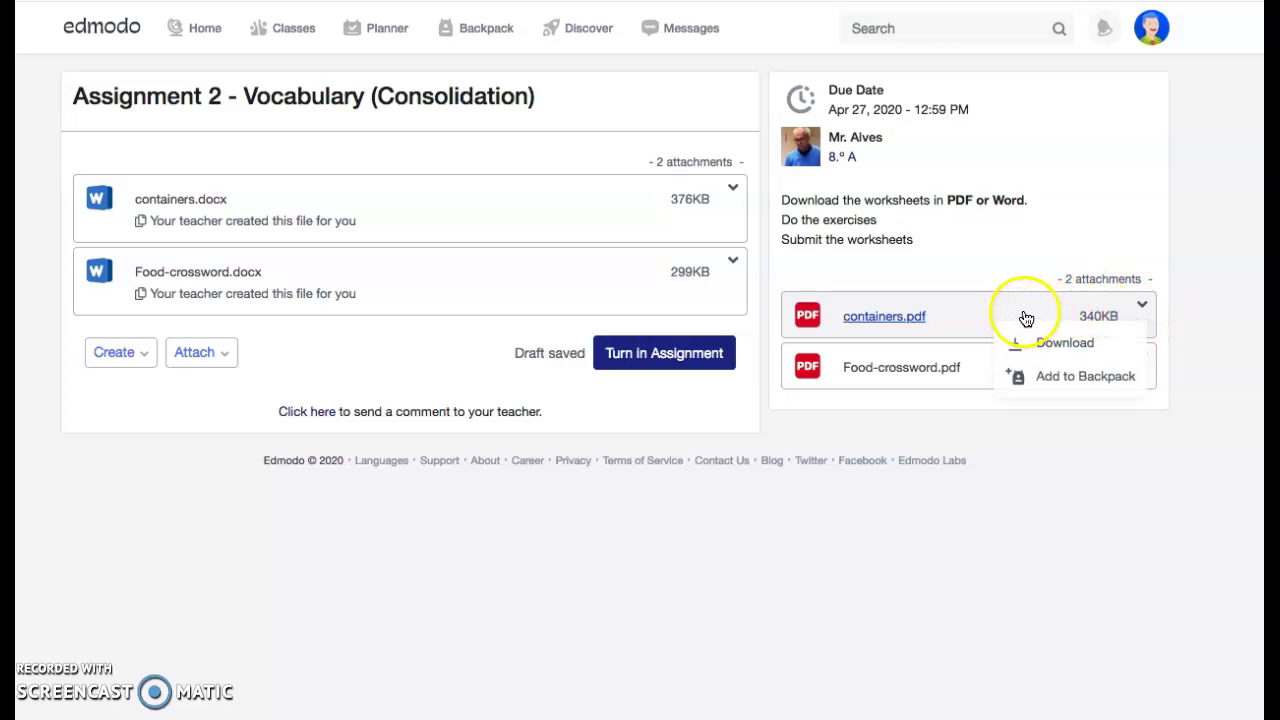
pyautogui.click(1060, 345)
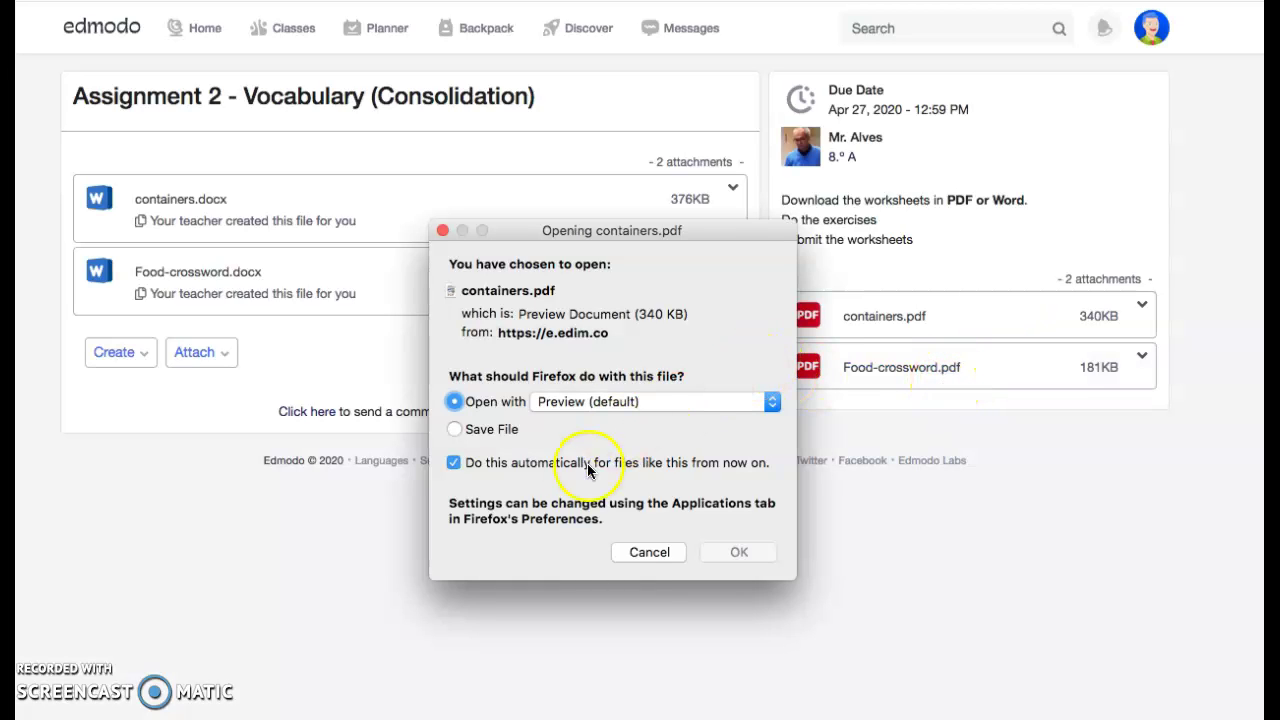
pyautogui.click(740, 553)
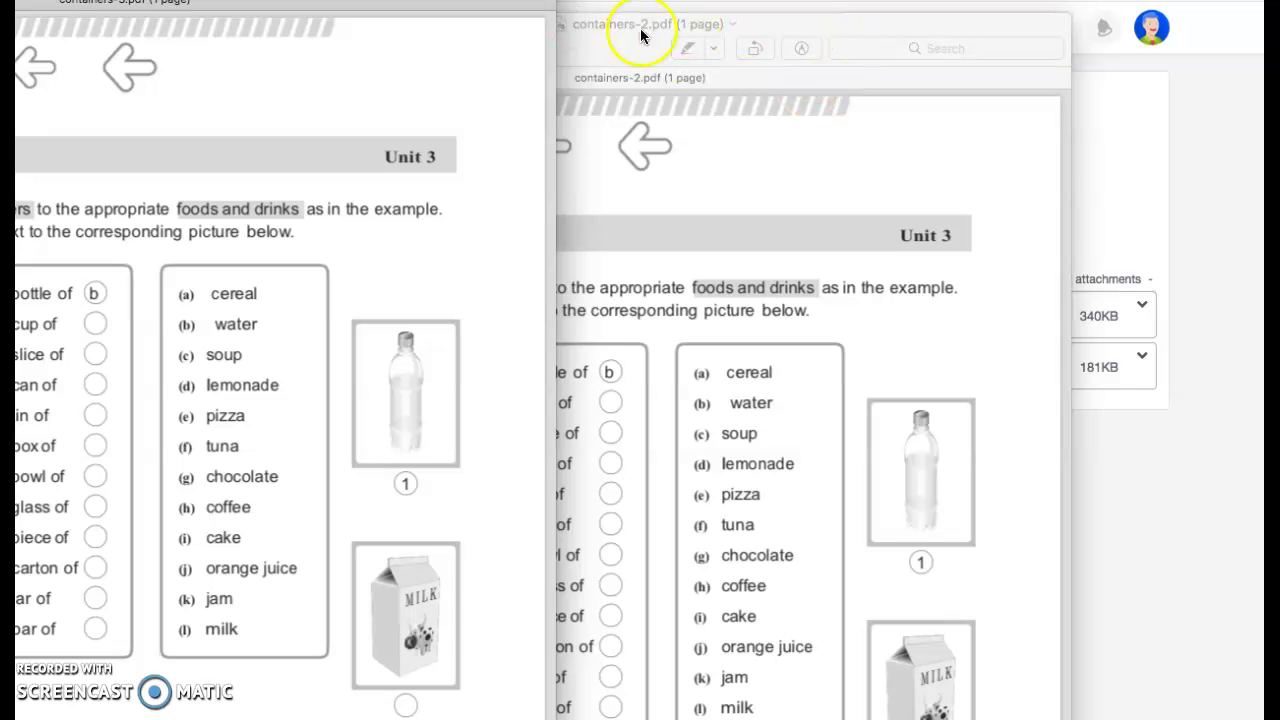
# Close the extra containers-2.pdf window, bring containers-3.pdf fully into view, and return to the Edmodo assignment page
pyautogui.moveTo(821, 29); pyautogui.dragTo(1031, 17)
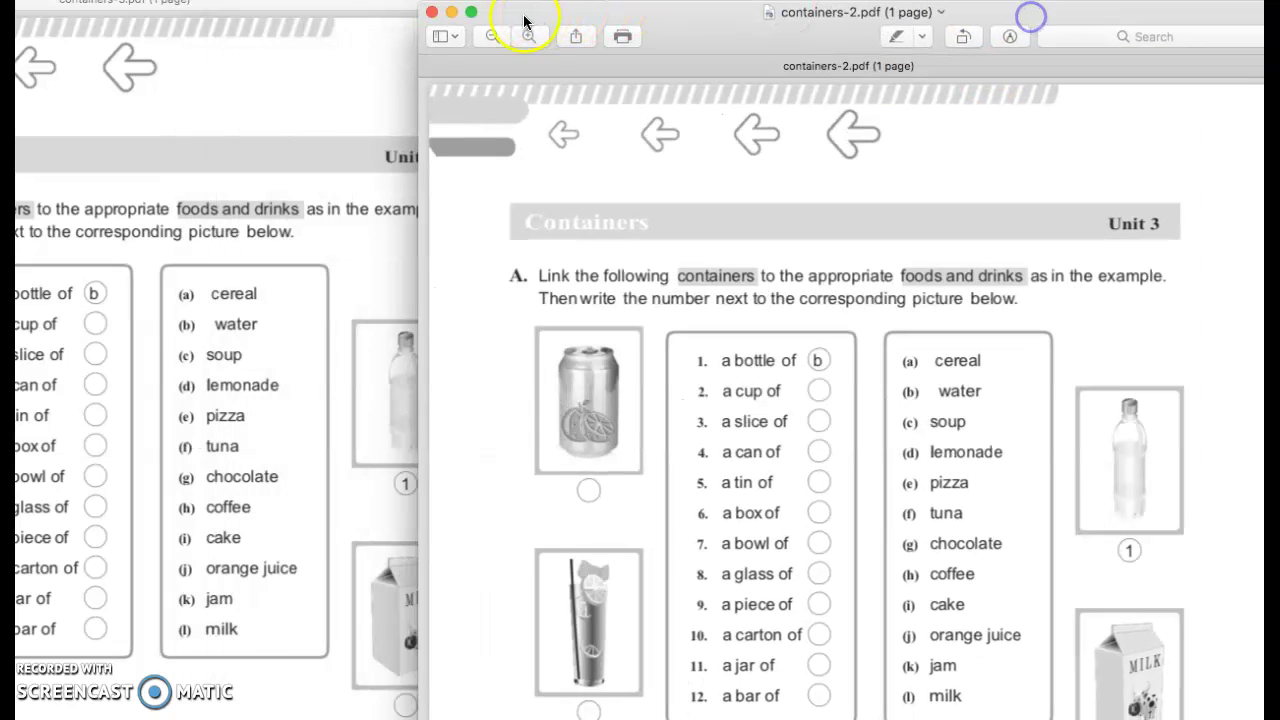
pyautogui.click(432, 13)
pyautogui.moveTo(447, 0); pyautogui.dragTo(1014, 36)
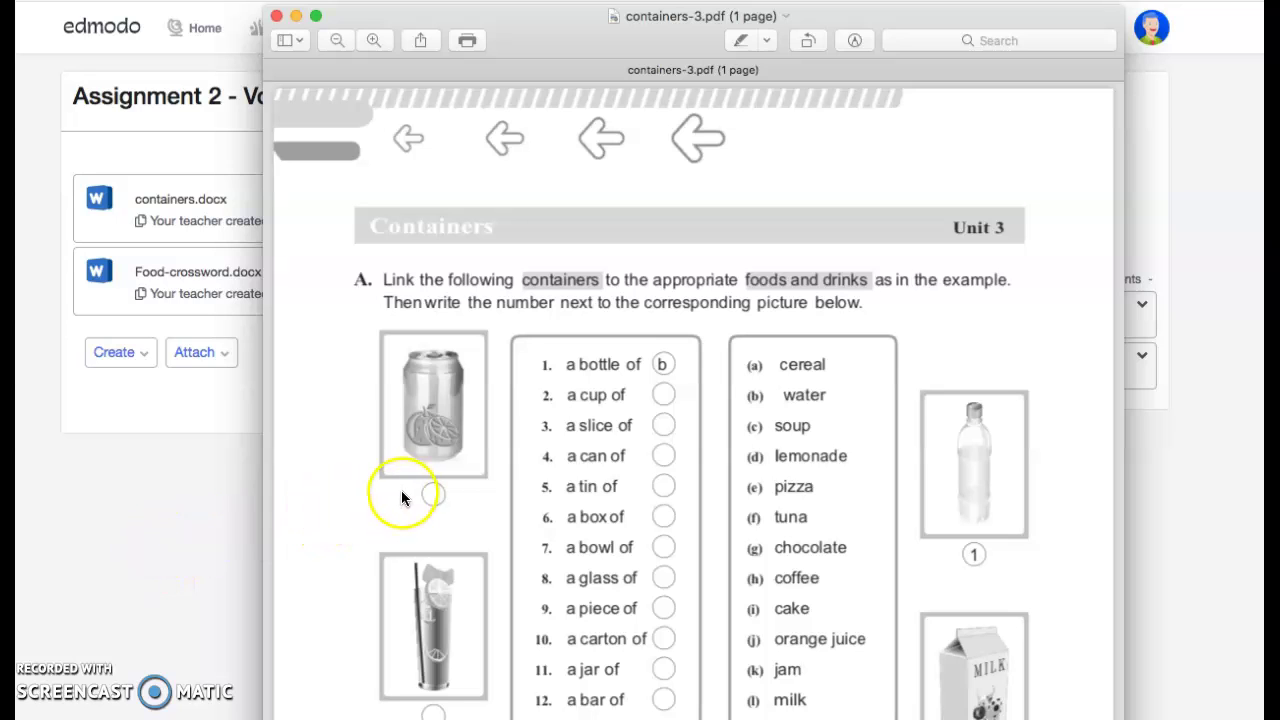
pyautogui.click(180, 533)
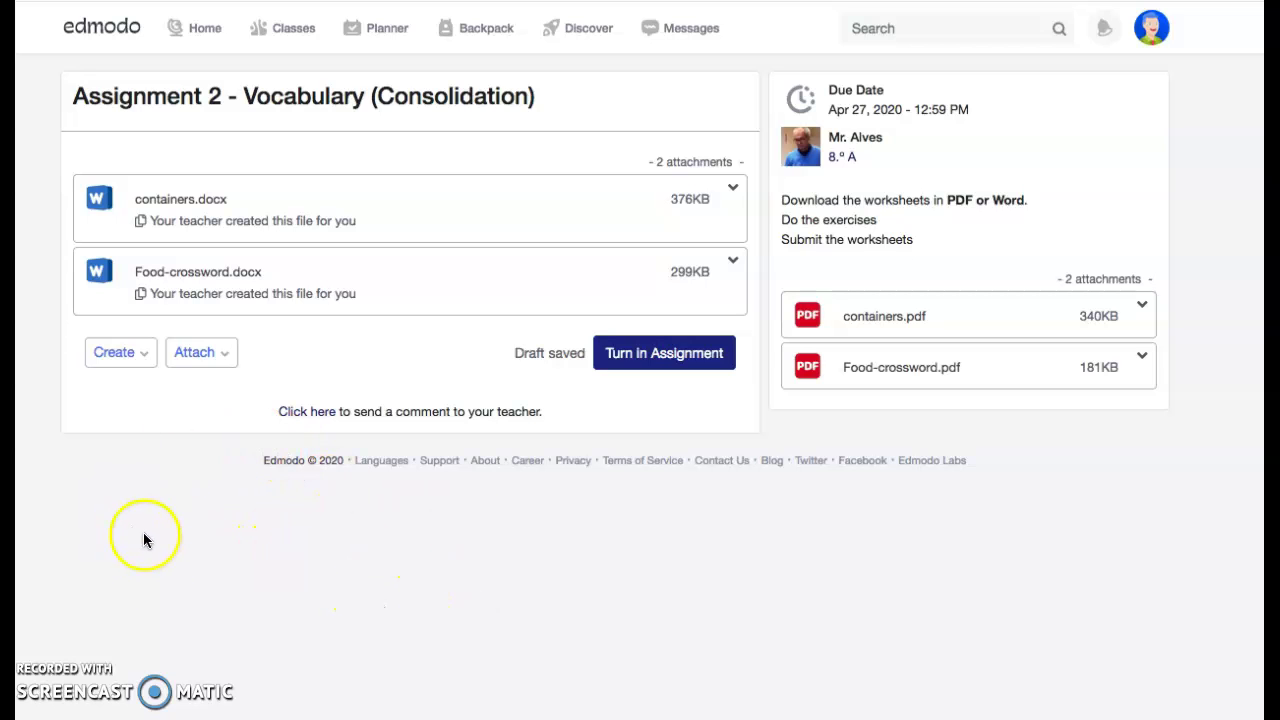
# Attach containers.pdf from the computer's Dropbox (AEMTG) folder AEMTG Team Folder/Inglês/8A/Healthy Eating Habits/Vocabulary to the assignment
pyautogui.click(222, 353)
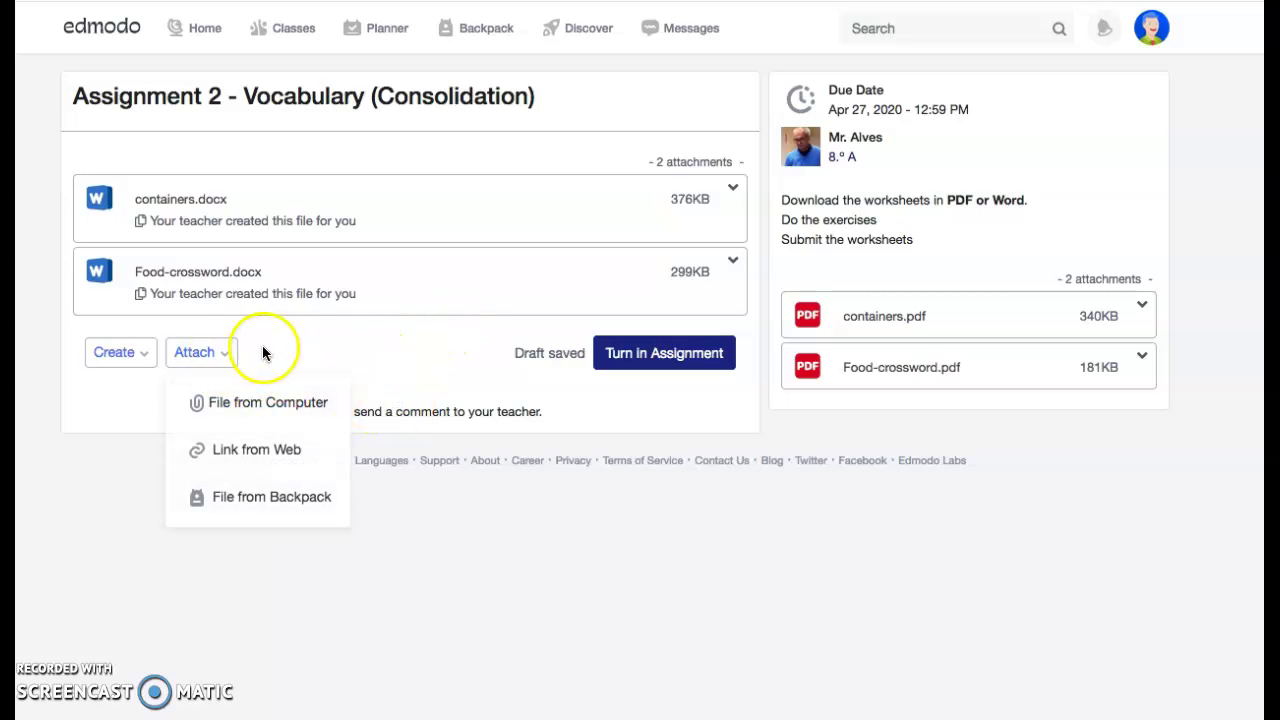
pyautogui.click(251, 403)
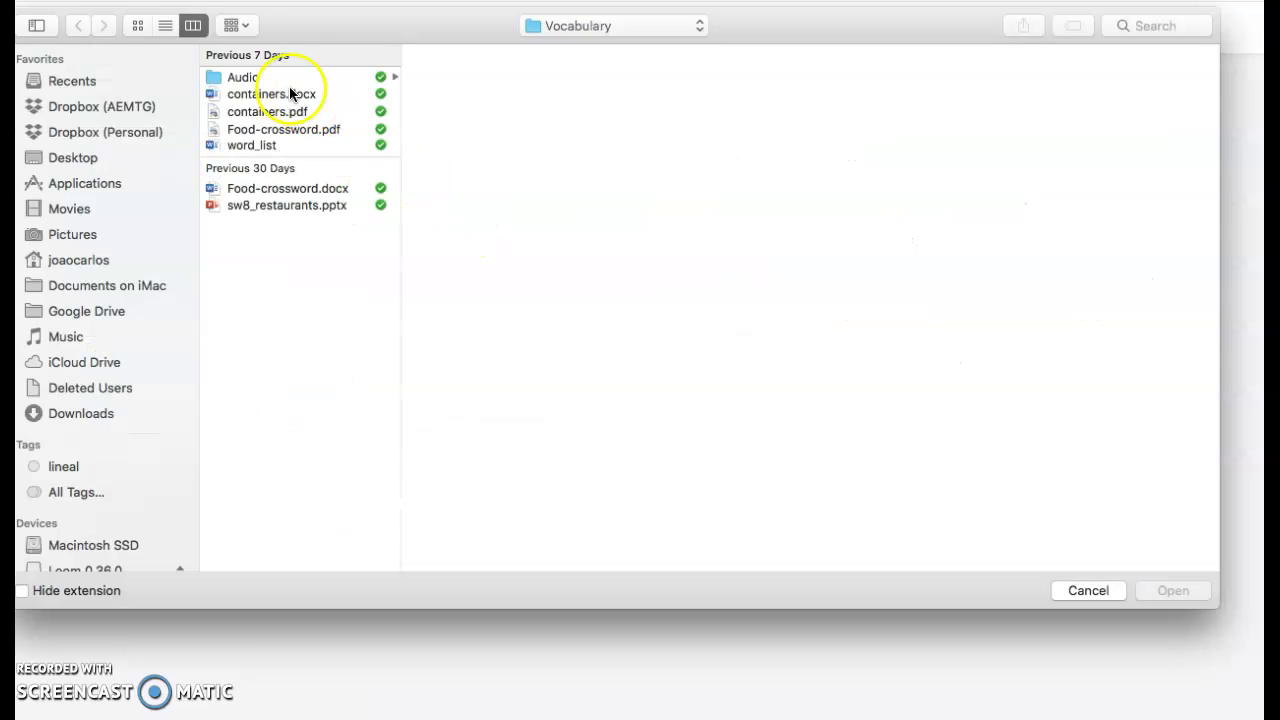
pyautogui.click(125, 105)
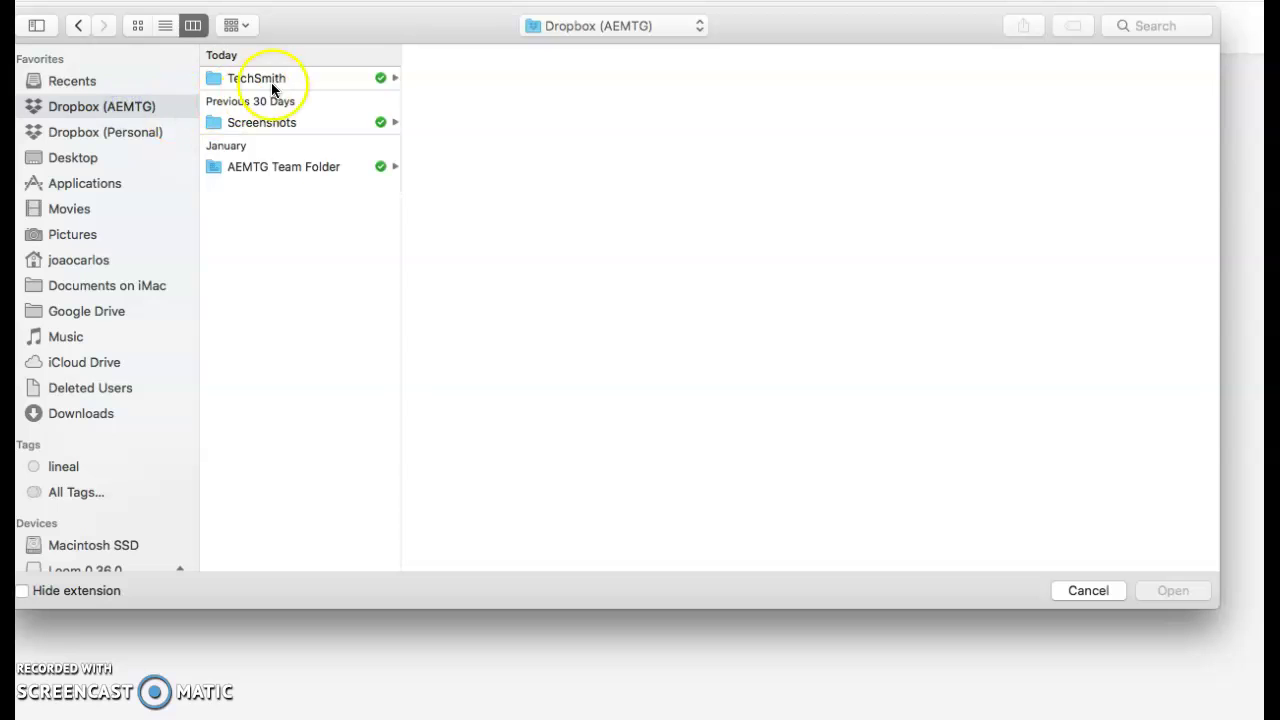
pyautogui.click(290, 167)
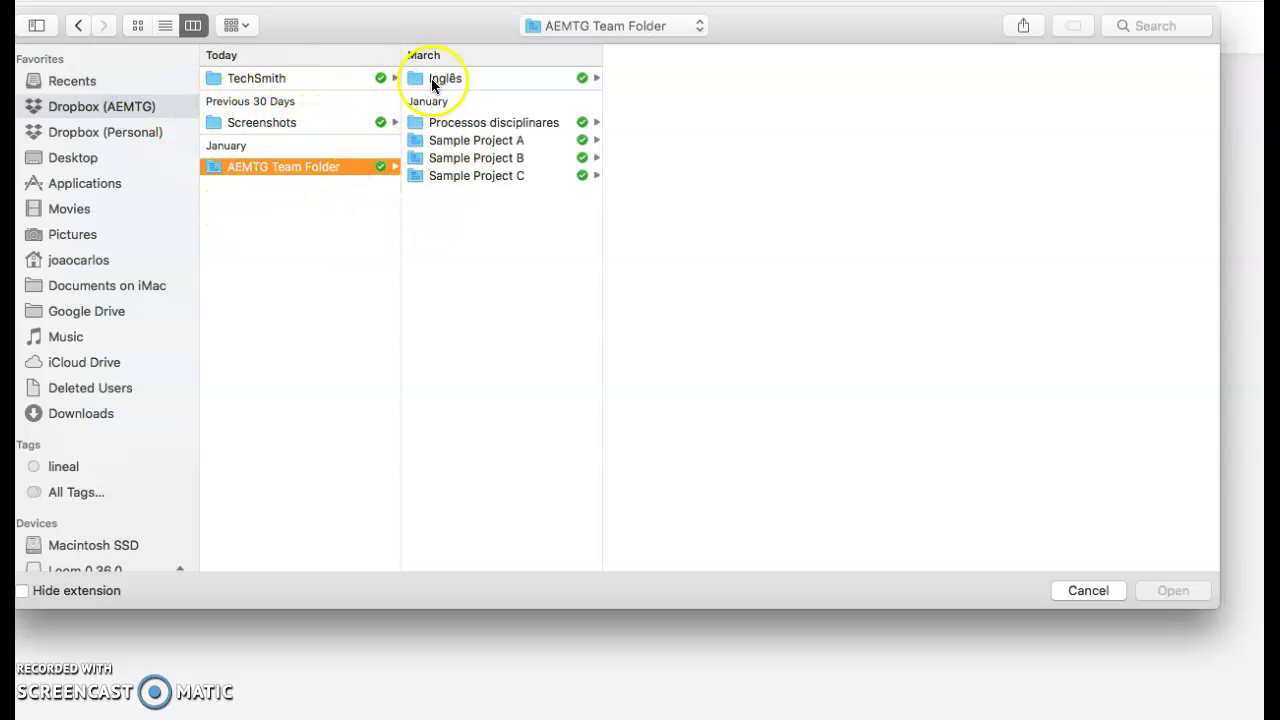
pyautogui.click(487, 79)
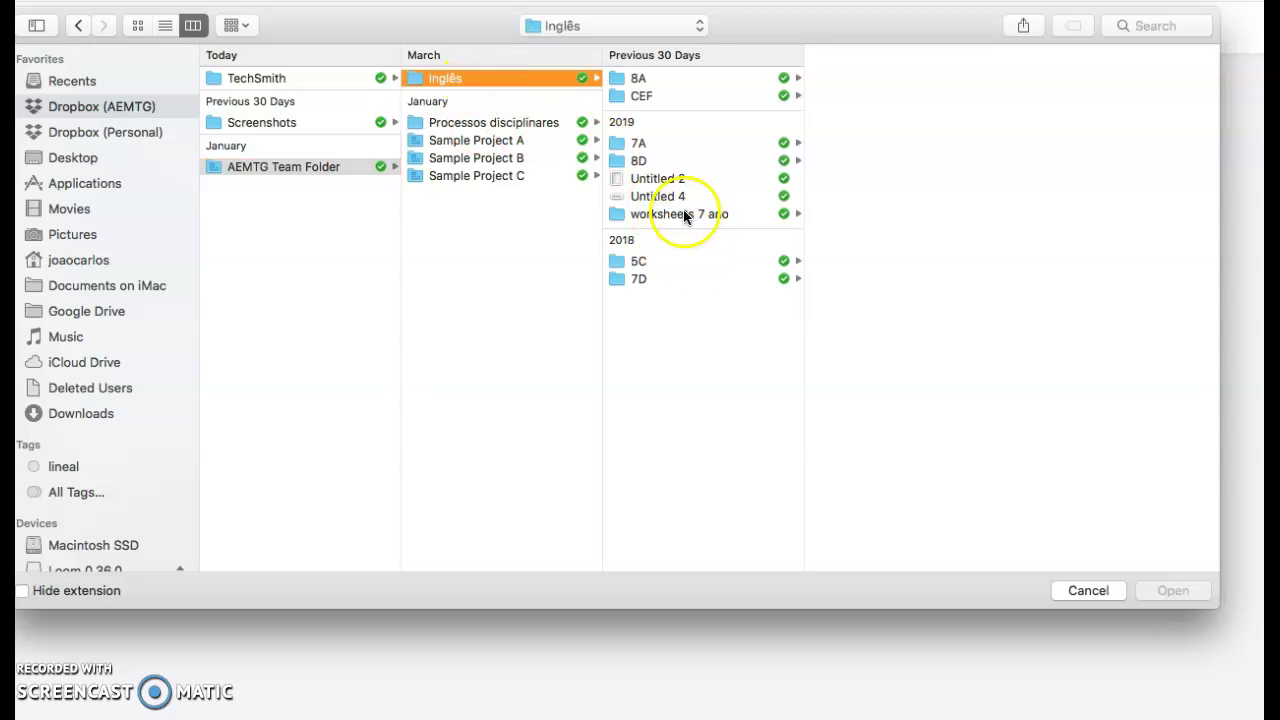
pyautogui.click(672, 78)
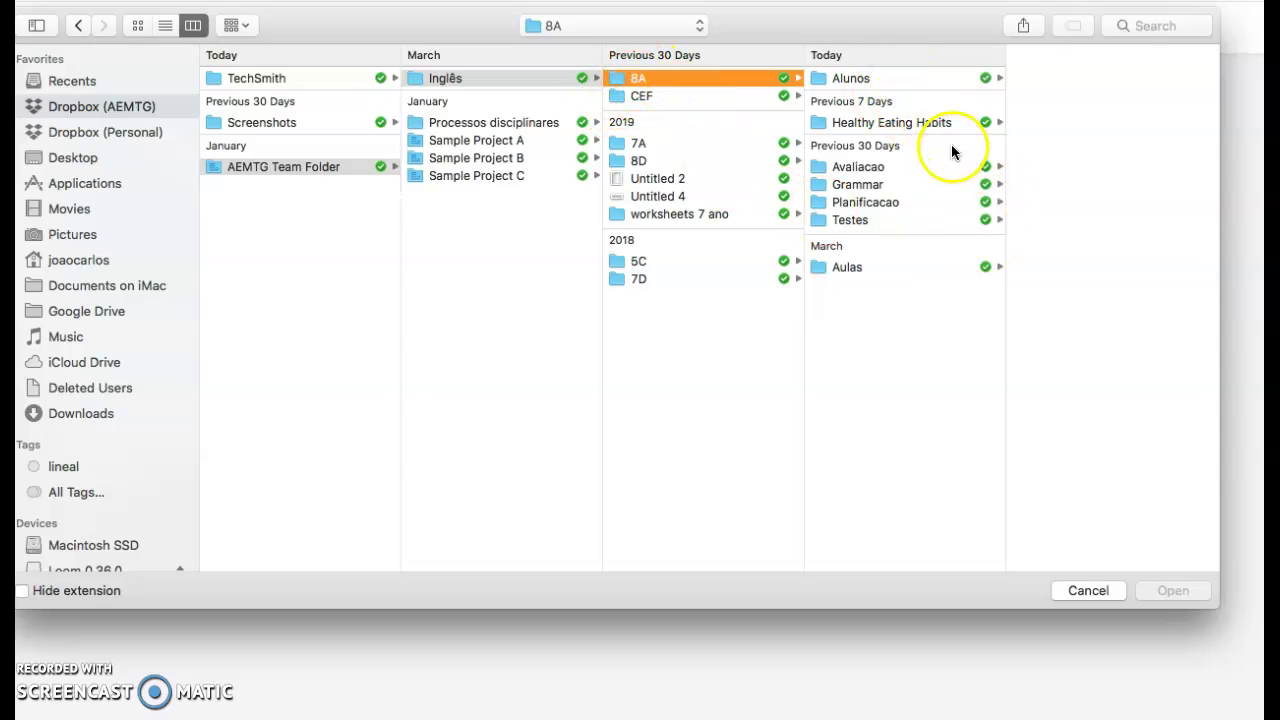
pyautogui.click(895, 122)
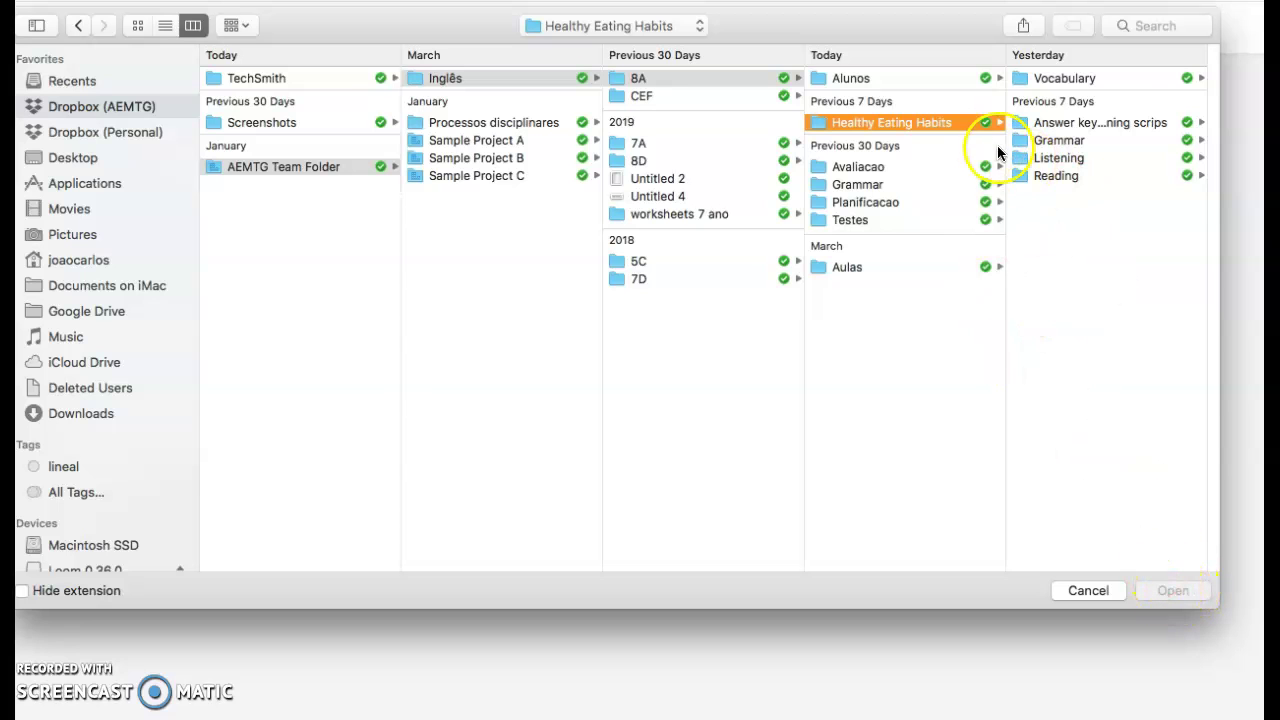
pyautogui.click(1063, 78)
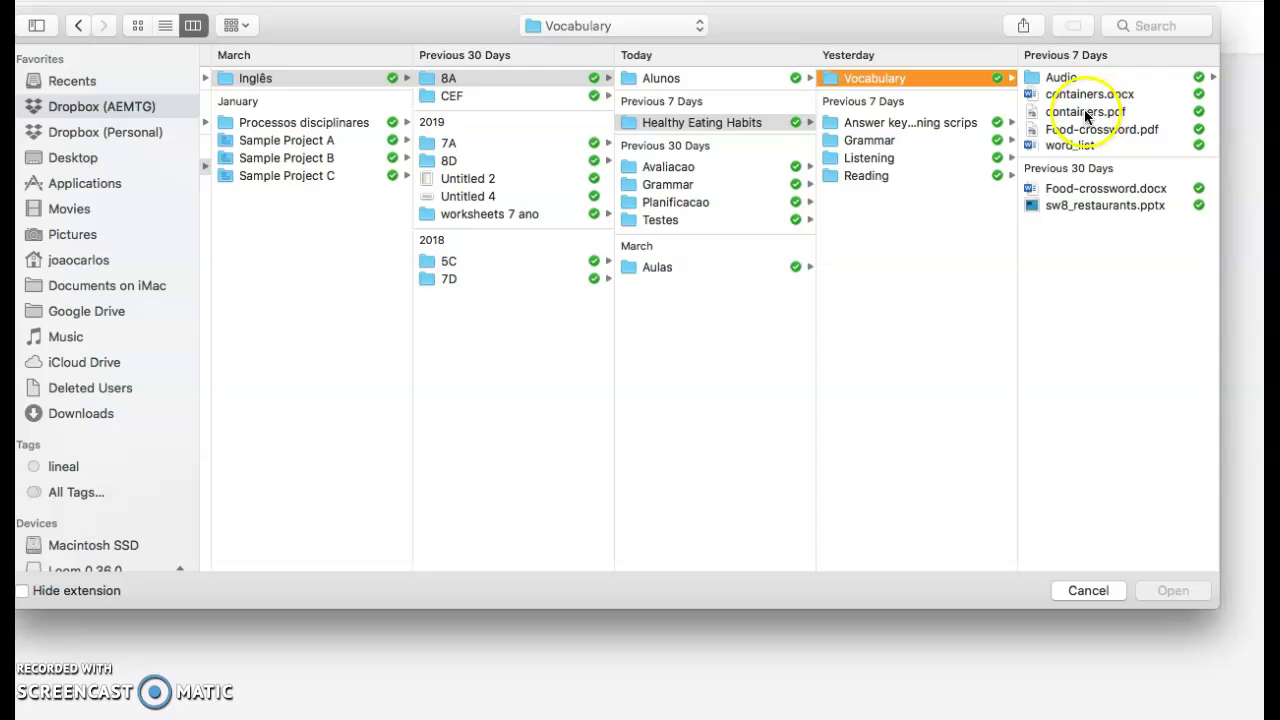
pyautogui.click(1087, 114)
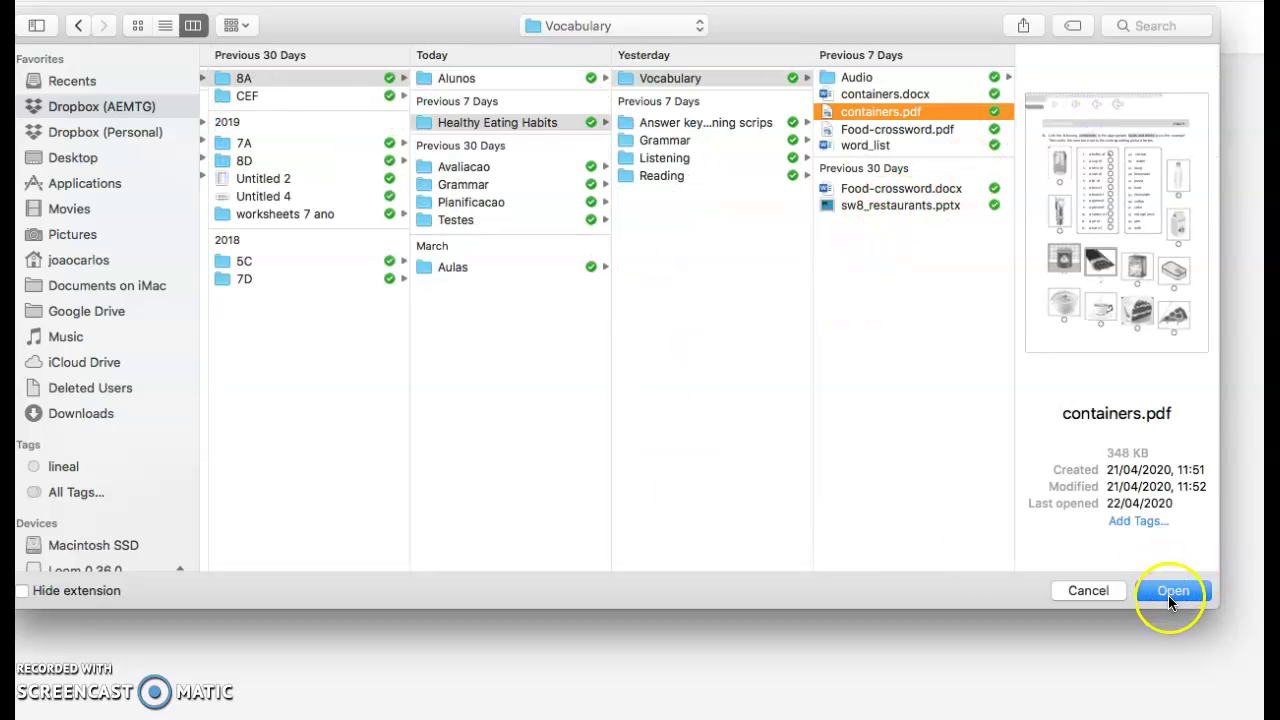
pyautogui.click(1174, 591)
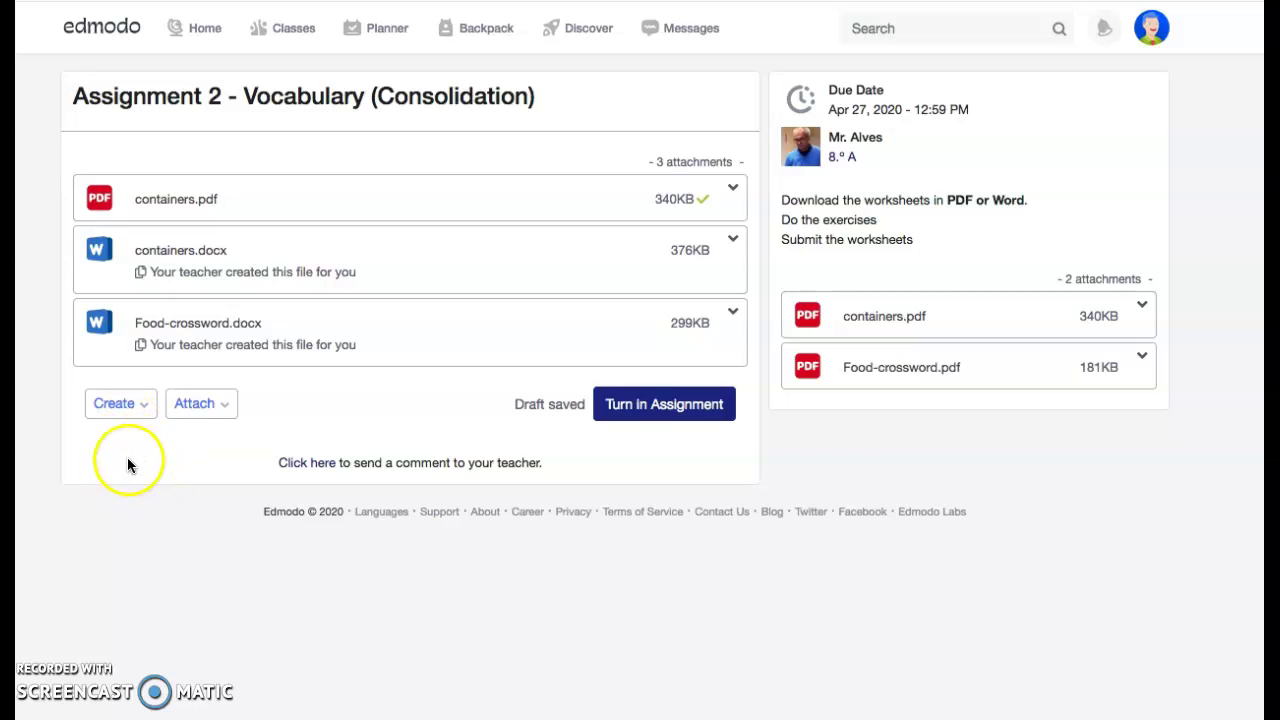
# Add a text response reading "lçkjslçdfkjsçl" to the assignment and adjust the height of its text box
pyautogui.click(148, 408)
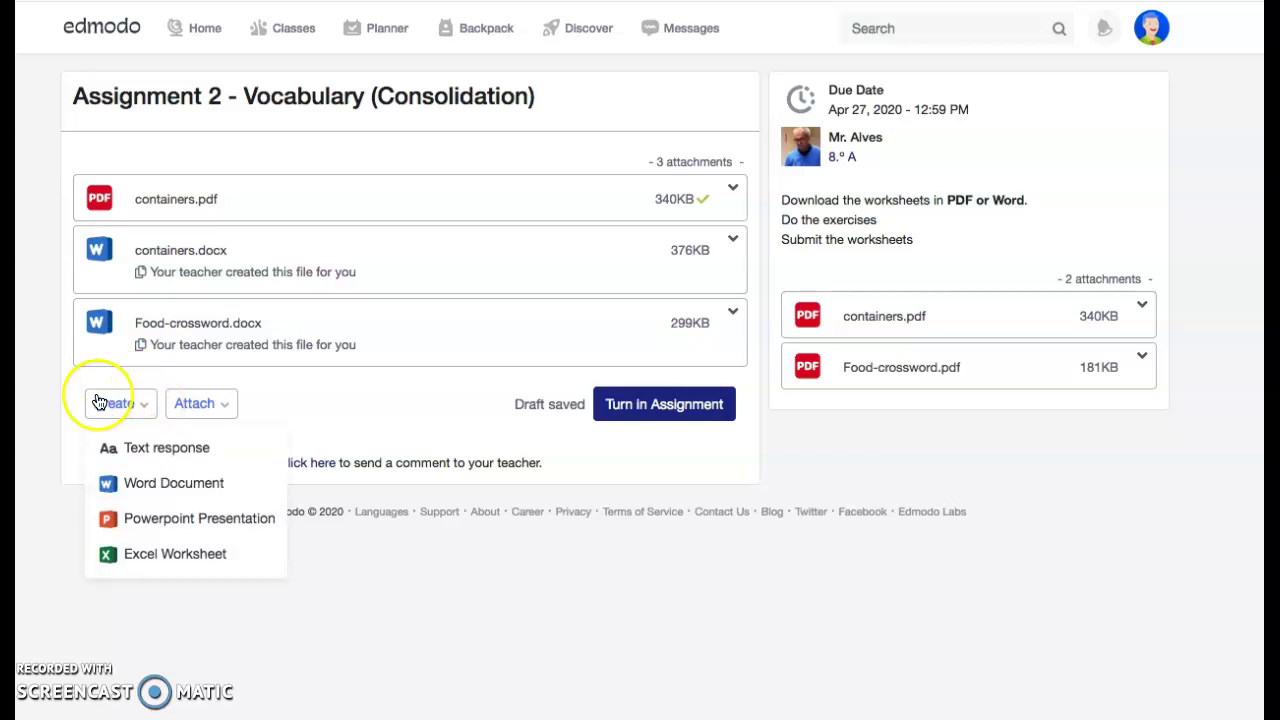
pyautogui.click(163, 450)
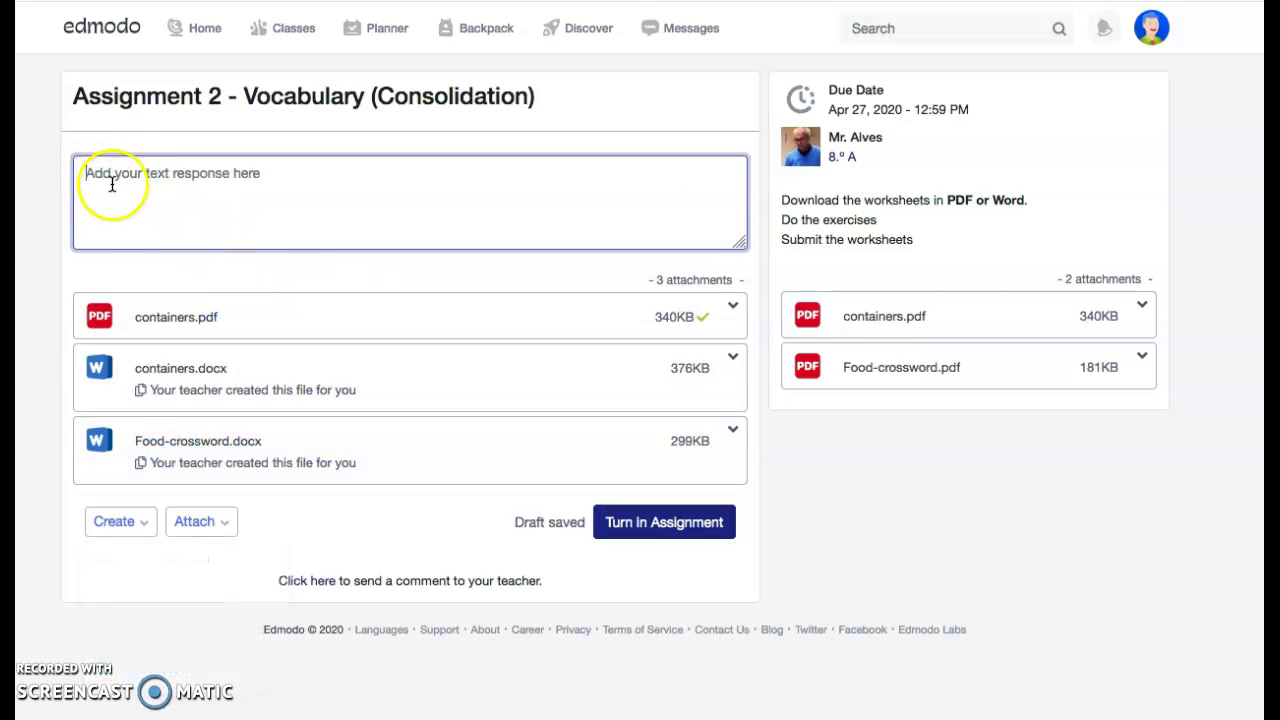
pyautogui.moveTo(746, 246); pyautogui.dragTo(725, 349)
pyautogui.click(178, 180)
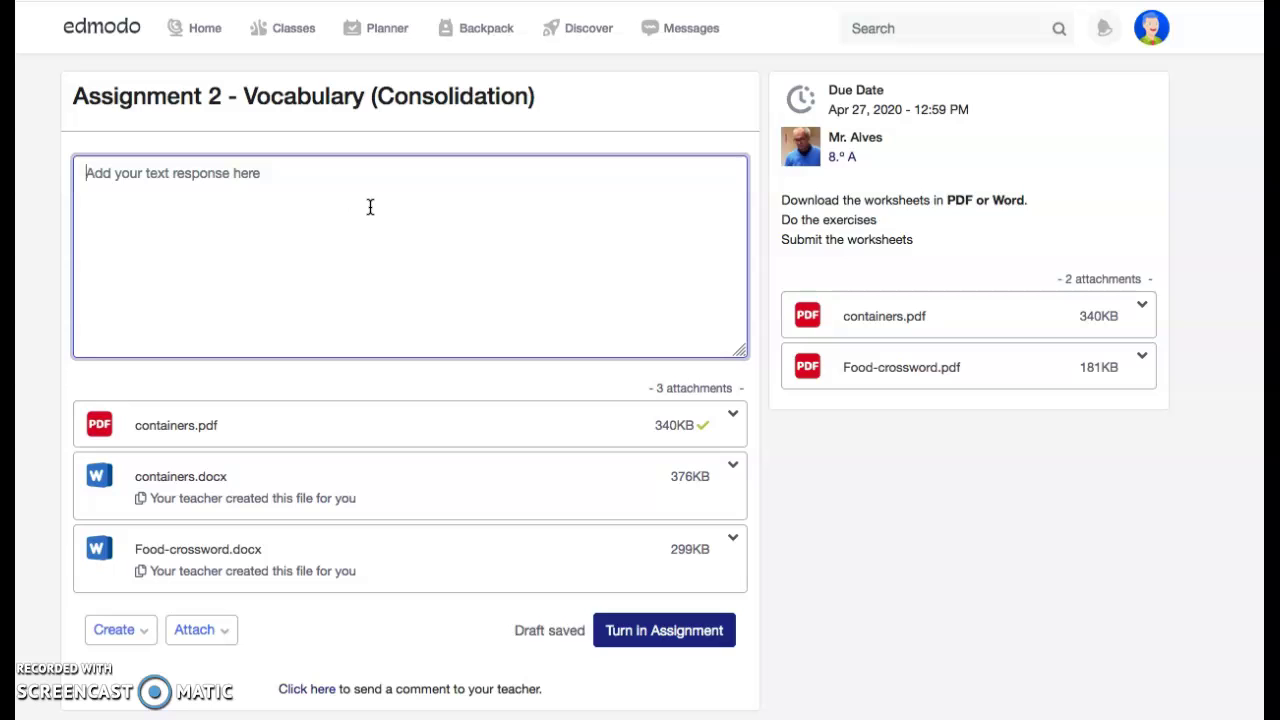
pyautogui.write('lçkjslçdfkjsçl')
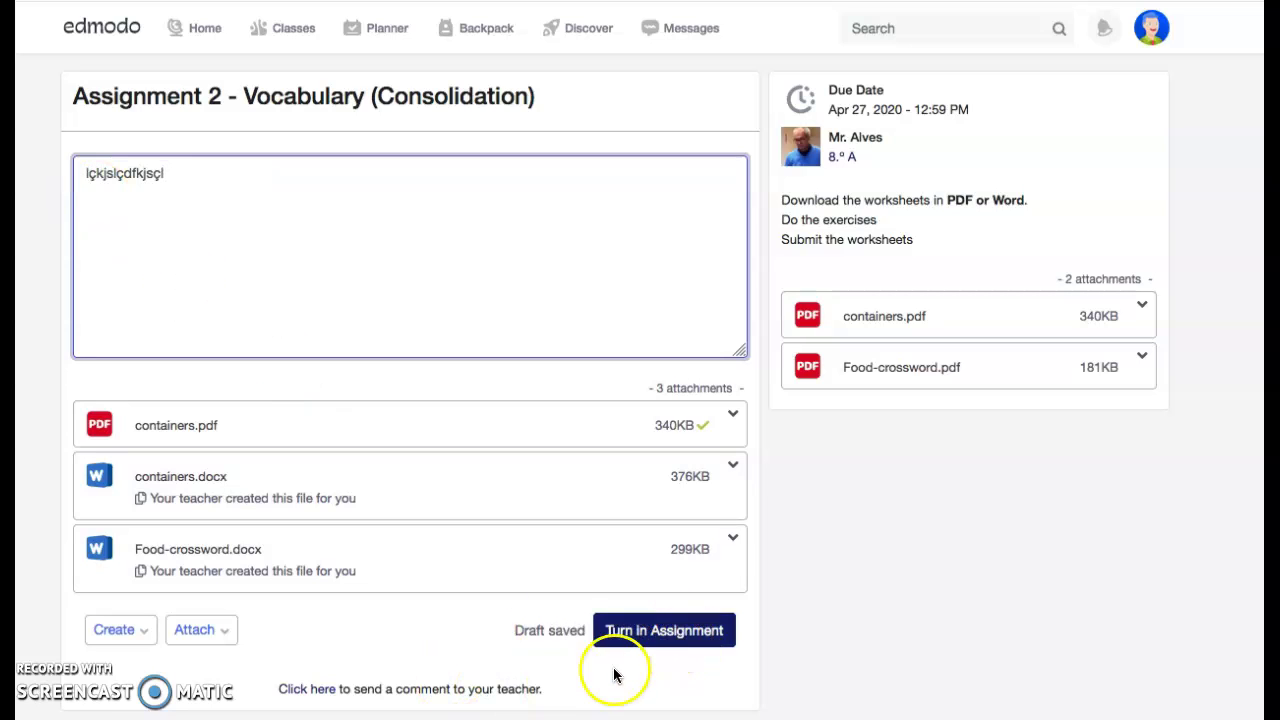
pyautogui.moveTo(738, 349); pyautogui.dragTo(740, 264)
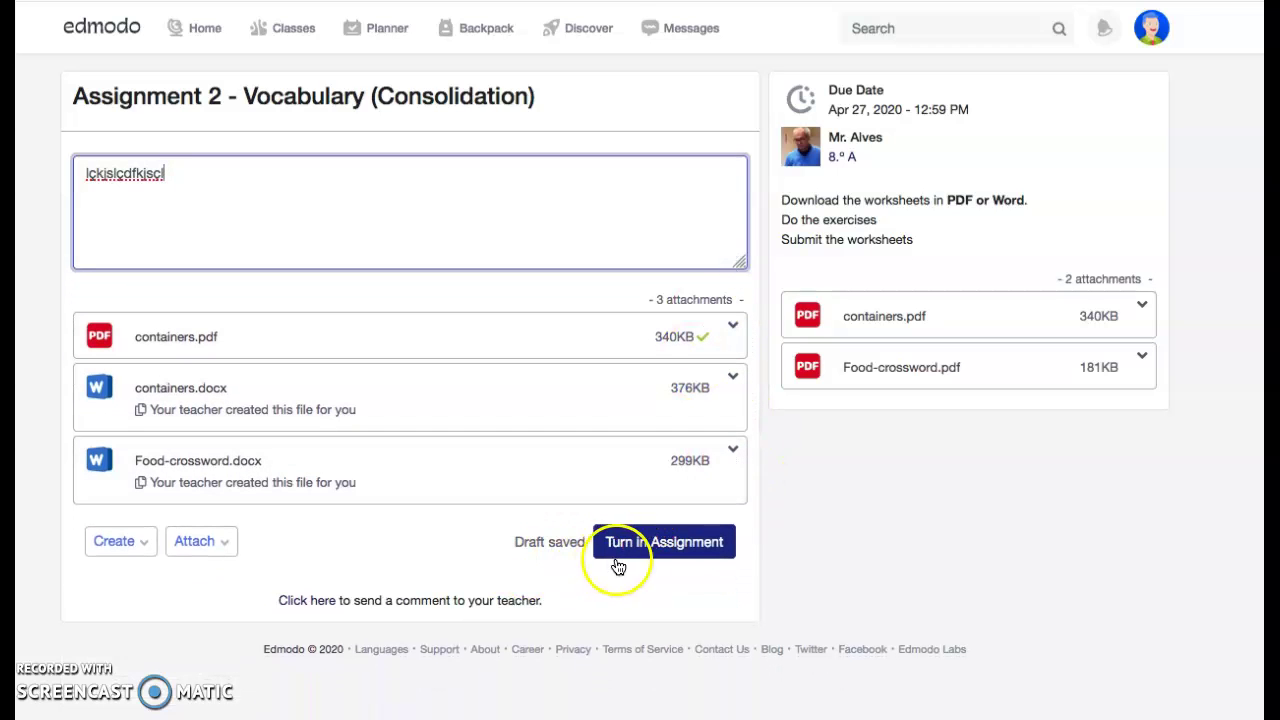
# Create a Word document within the assignment submission and cancel turning in the assignment
pyautogui.click(143, 541)
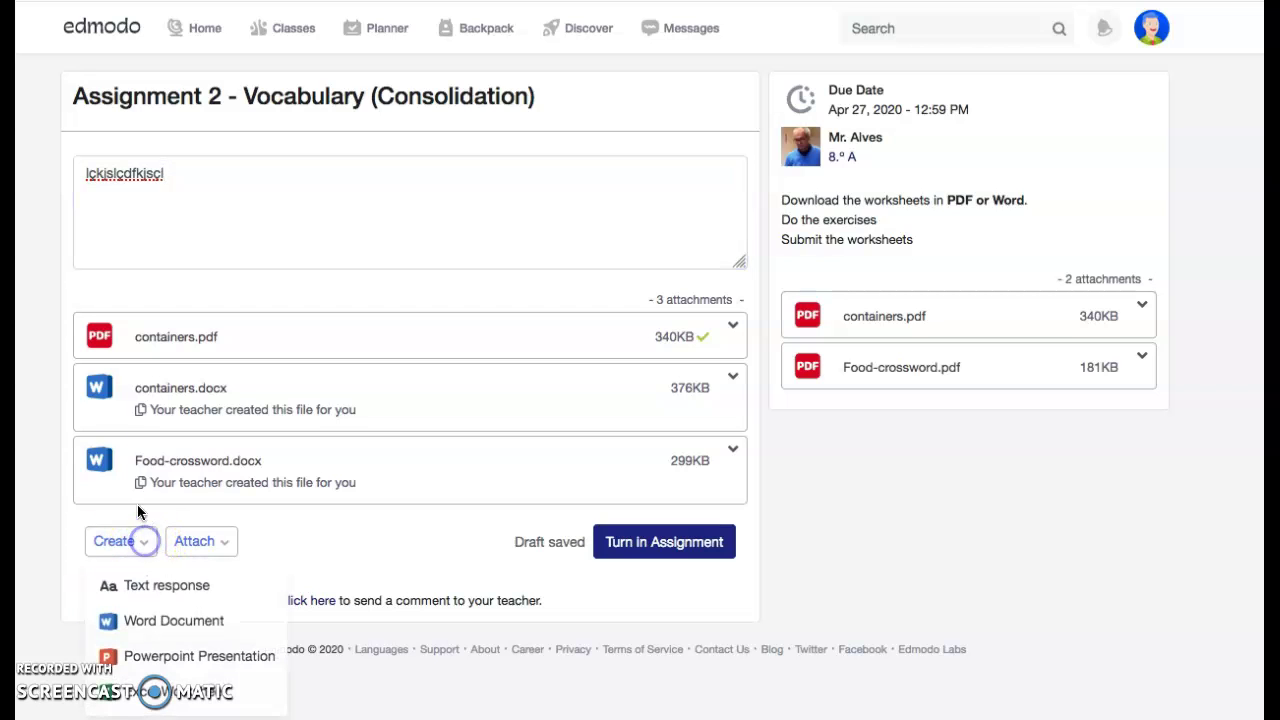
pyautogui.click(157, 625)
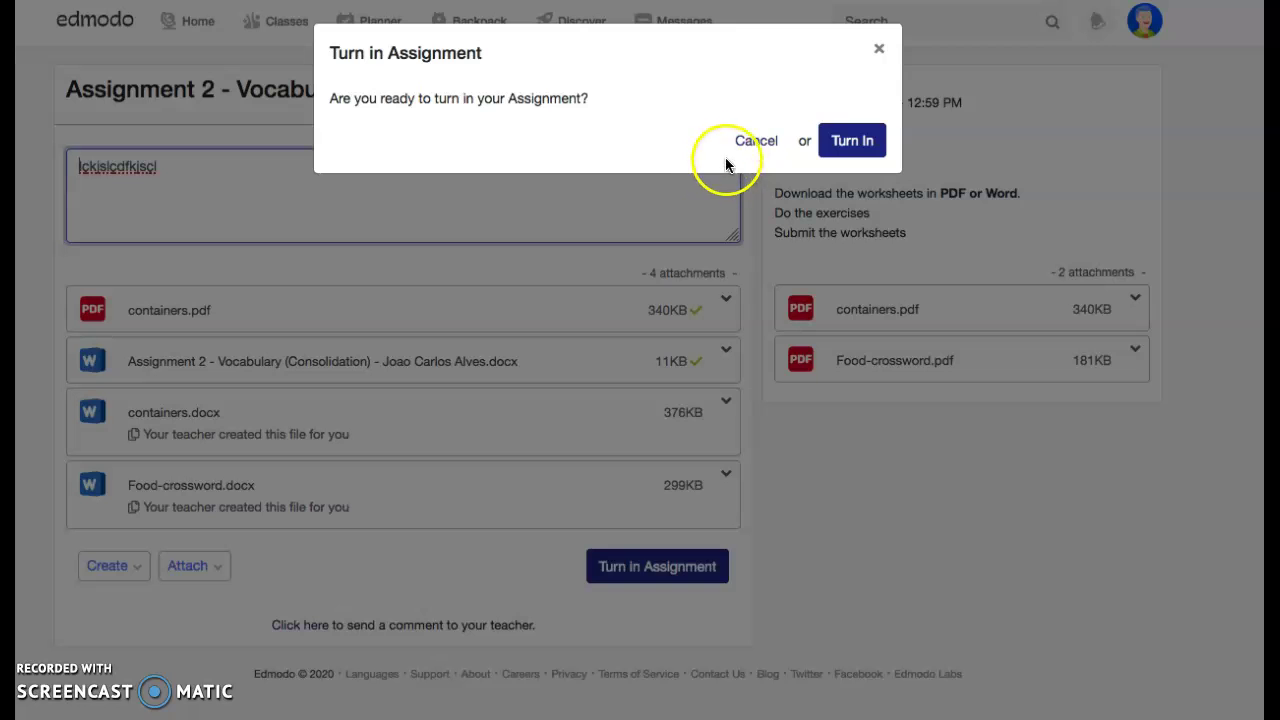
pyautogui.click(756, 142)
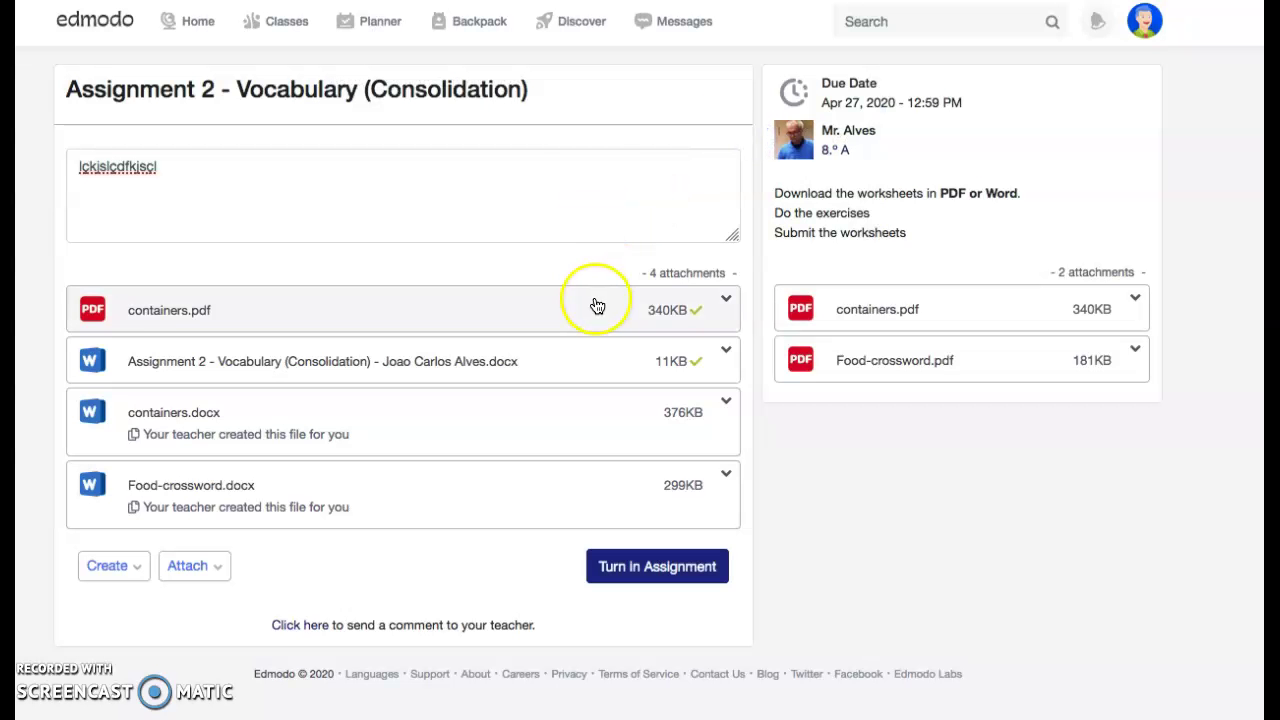